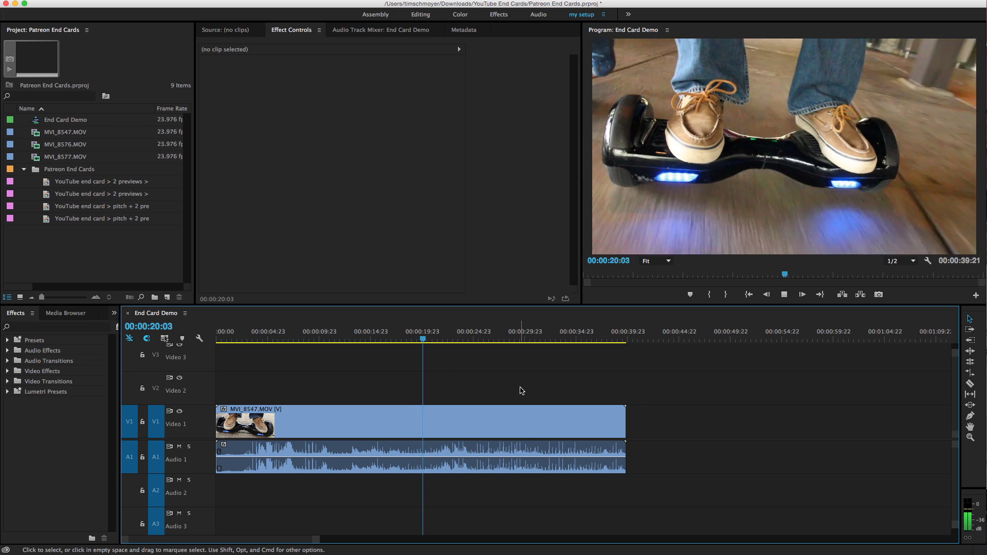
- Split the MVI_8547.MOV clip at 00:00:29:09 in the End Card Demo sequence
{"action": "left_click_drag", "start_coordinate": [444, 339], "coordinate": [543, 344]}
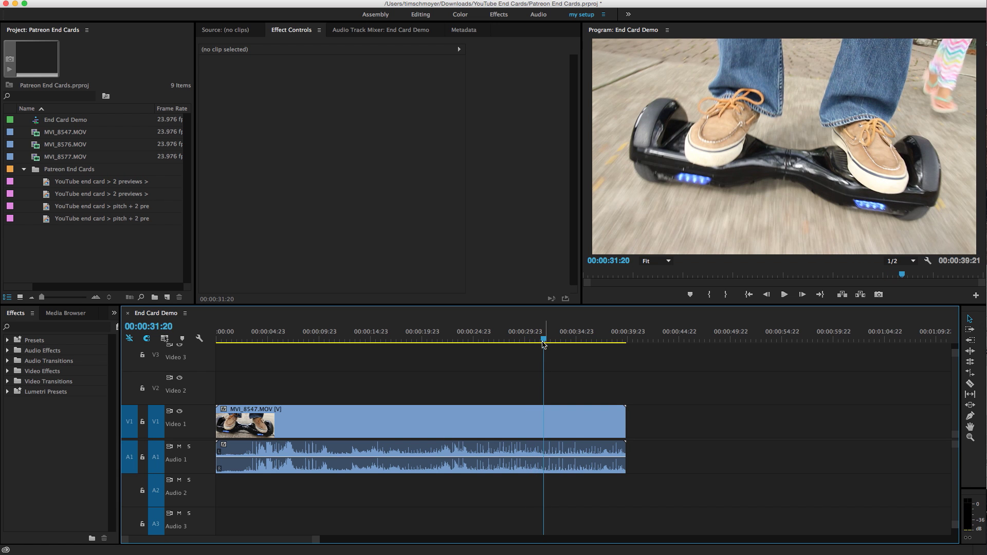
{"action": "left_click", "coordinate": [502, 339]}
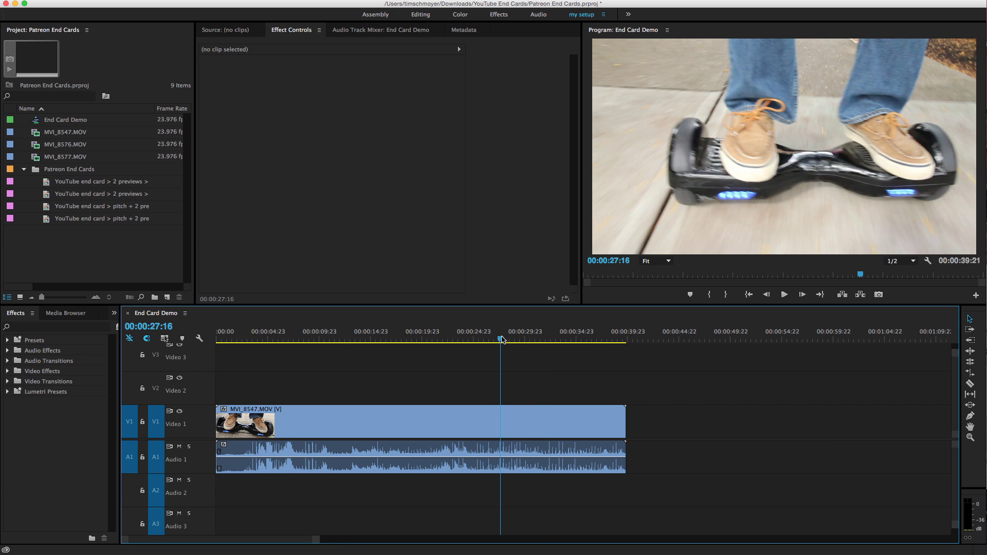
{"action": "left_click_drag", "start_coordinate": [502, 339], "coordinate": [511, 339]}
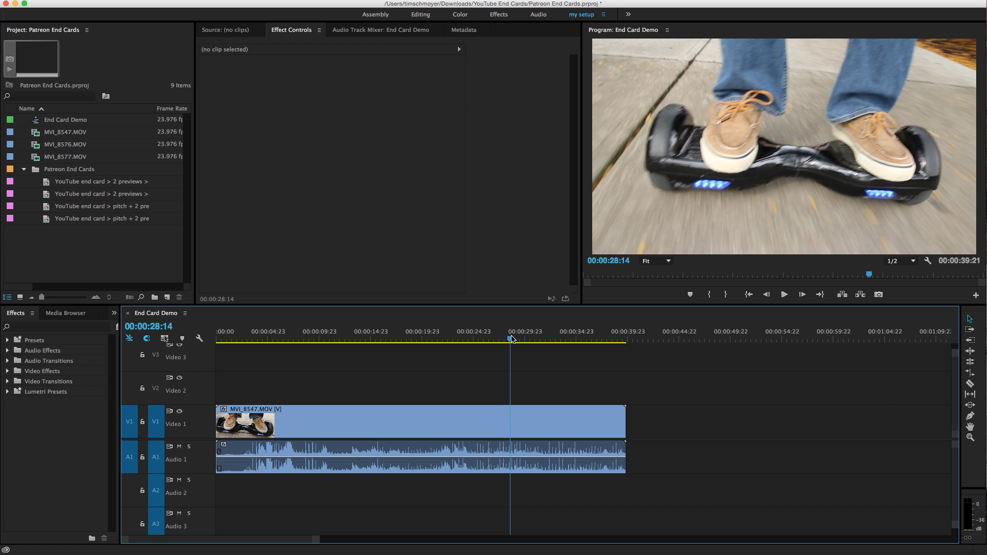
{"action": "mouse_move", "coordinate": [512, 340]}
{"action": "left_mouse_down"}
{"action": "mouse_move", "coordinate": [581, 340]}
{"action": "mouse_move", "coordinate": [498, 340]}
{"action": "mouse_move", "coordinate": [524, 340]}
{"action": "left_mouse_up"}
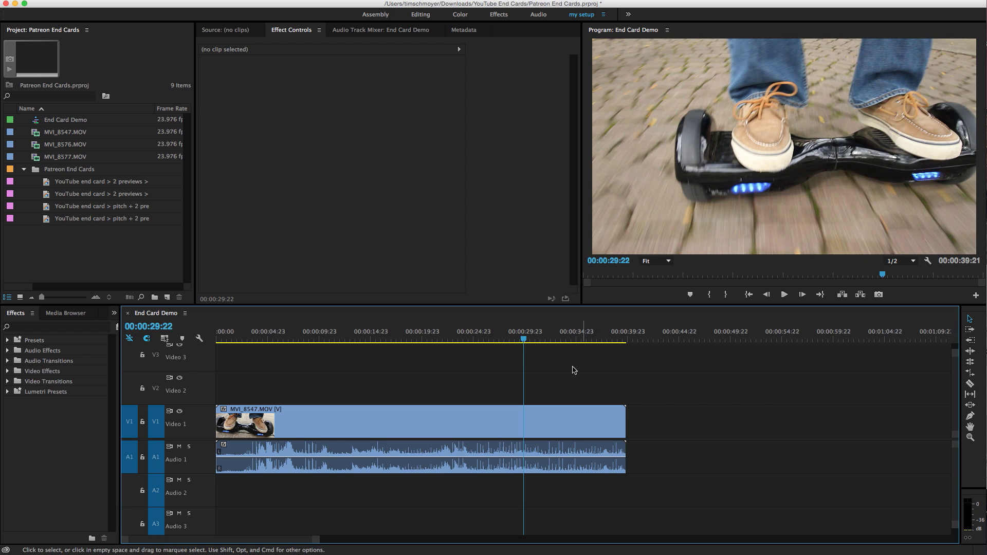
{"action": "left_click", "coordinate": [526, 339]}
{"action": "left_click_drag", "start_coordinate": [526, 339], "coordinate": [518, 339]}
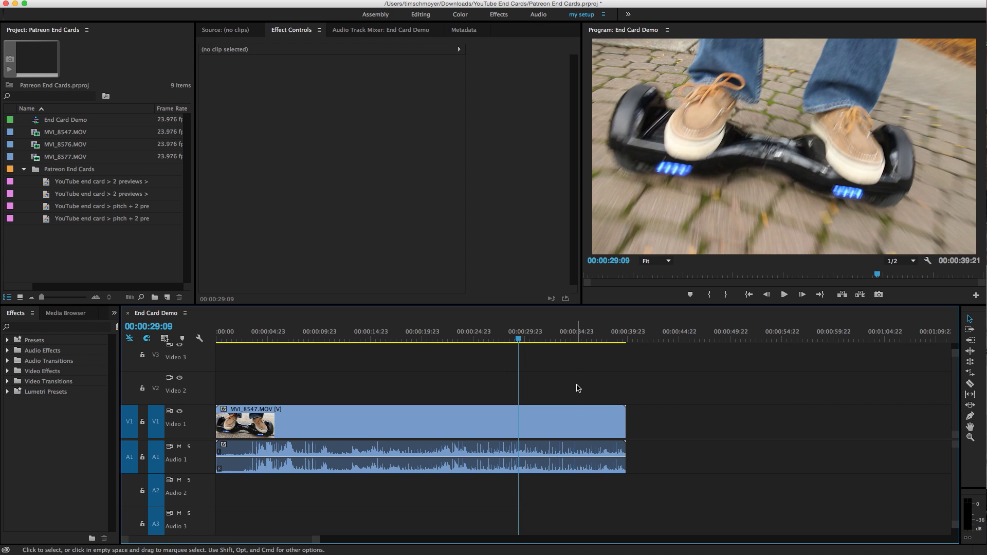
{"action": "key", "text": "super+k"}
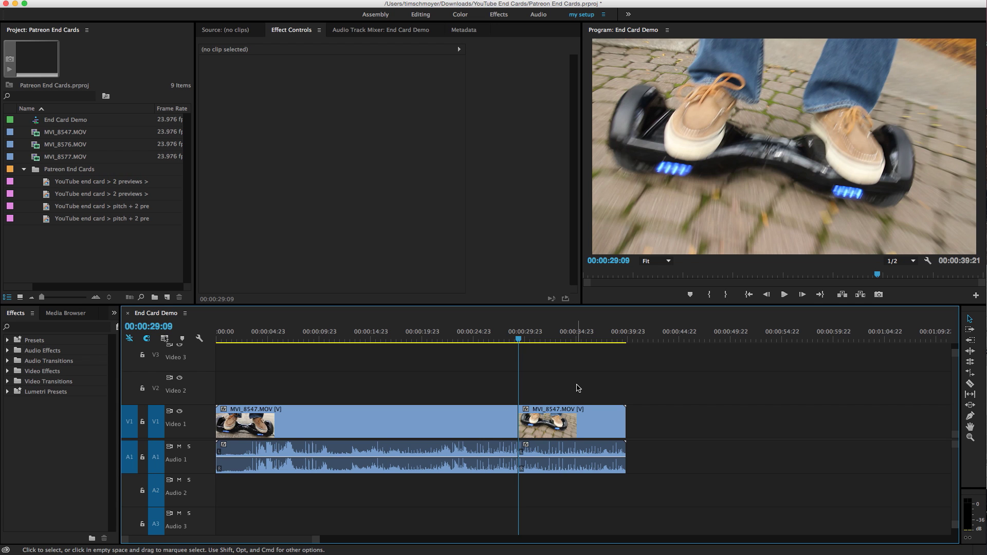
- Raise the video portion of the second MVI_8547.MOV segment to Video 2, leaving its audio on Audio 1
{"action": "left_click_drag", "start_coordinate": [578, 388], "coordinate": [586, 443]}
{"action": "left_click", "coordinate": [689, 456]}
{"action": "left_click_drag", "start_coordinate": [568, 412], "coordinate": [572, 388]}
{"action": "left_click", "coordinate": [619, 430]}
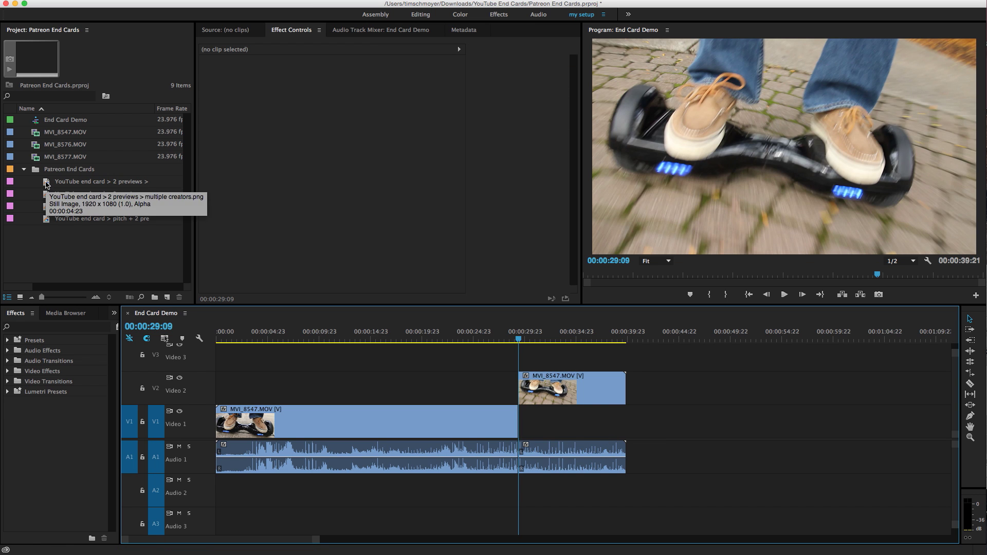
- Preview the four Patreon end card images, comparing the two-preview and pitch-video layouts for single and multiple creators
{"action": "double_click", "coordinate": [46, 186]}
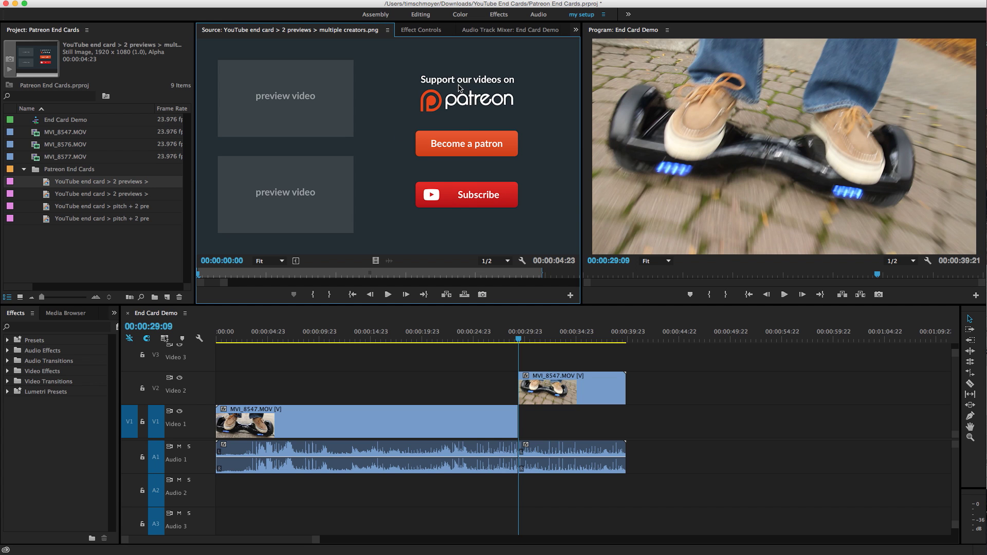
{"action": "double_click", "coordinate": [121, 195]}
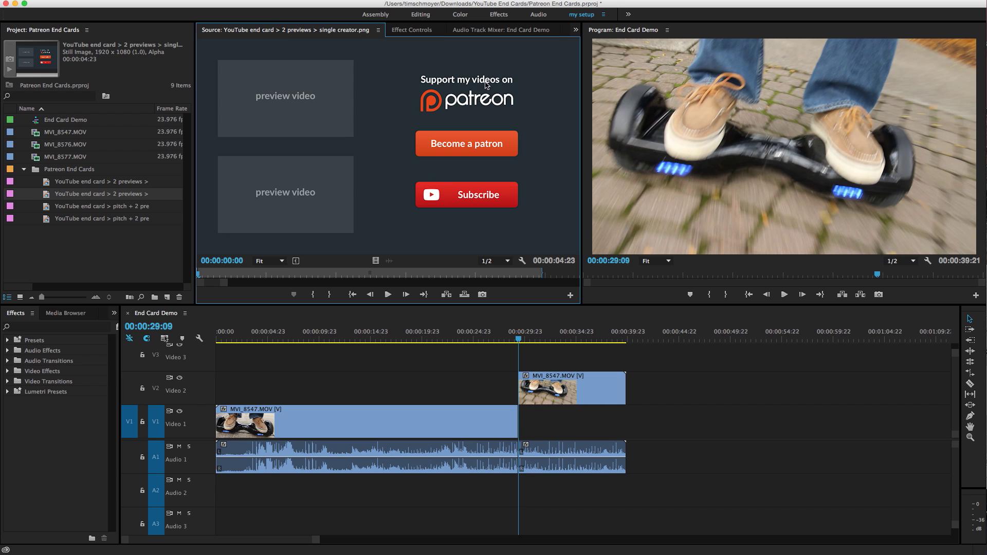
{"action": "double_click", "coordinate": [129, 208]}
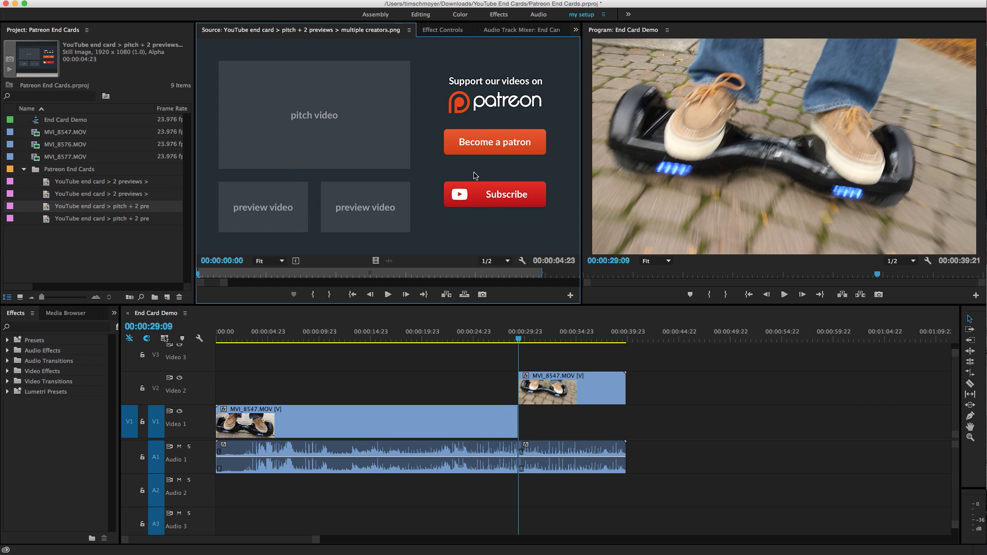
{"action": "double_click", "coordinate": [140, 220]}
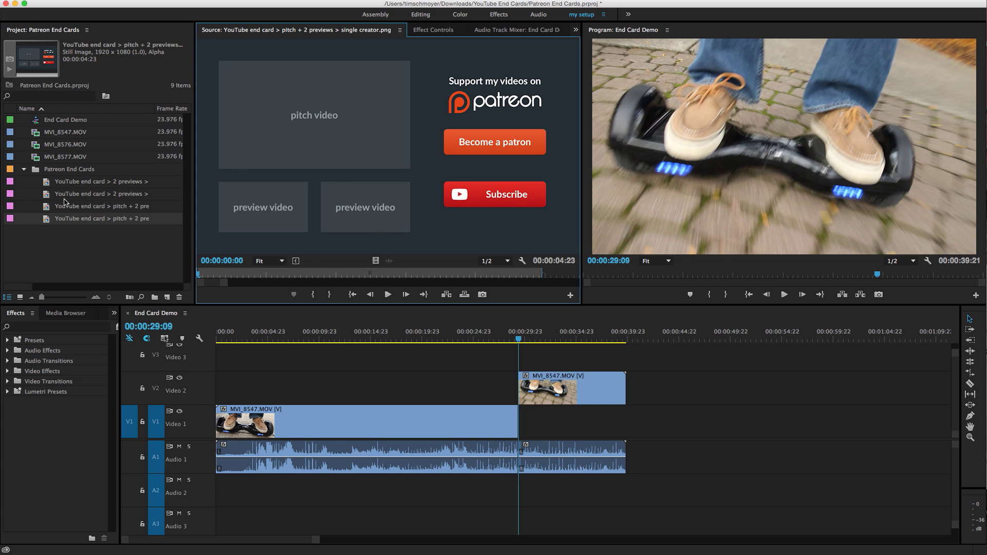
- Place the single-creator pitch + 2 previews end card on Video 1 beneath the raised segment, spanning its full duration
{"action": "left_click_drag", "start_coordinate": [47, 221], "coordinate": [624, 416]}
{"action": "left_click_drag", "start_coordinate": [519, 339], "coordinate": [504, 339]}
{"action": "key", "text": "space"}
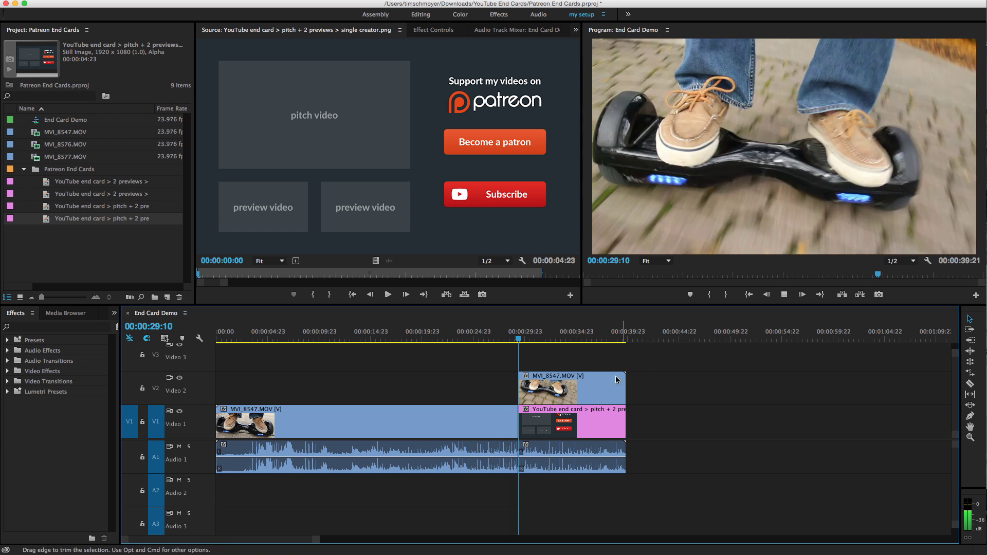
{"action": "key", "text": "space"}
- Enable Position and Scale keyframing for the Video 2 segment at its first frame, 00:00:29:09
{"action": "left_click", "coordinate": [575, 393]}
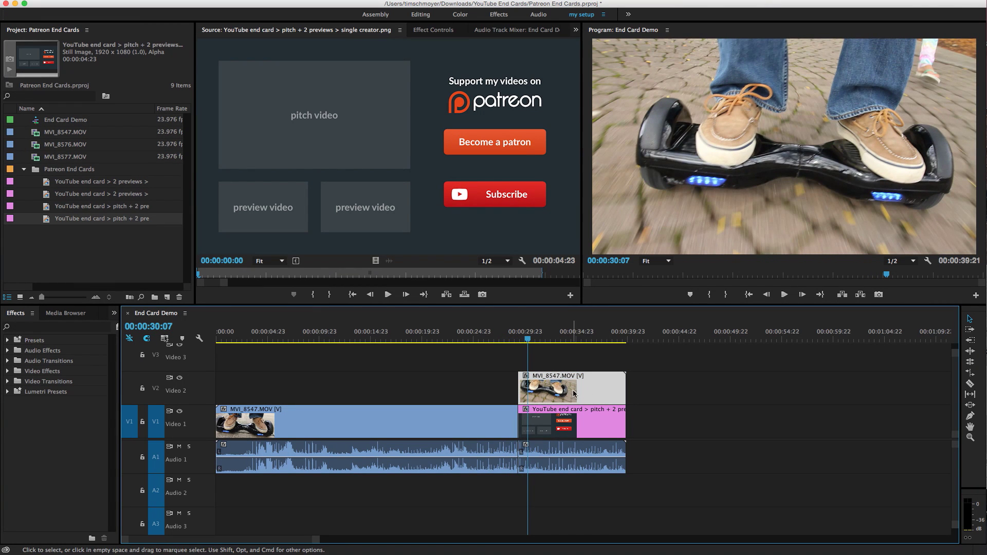
{"action": "left_click", "coordinate": [427, 31]}
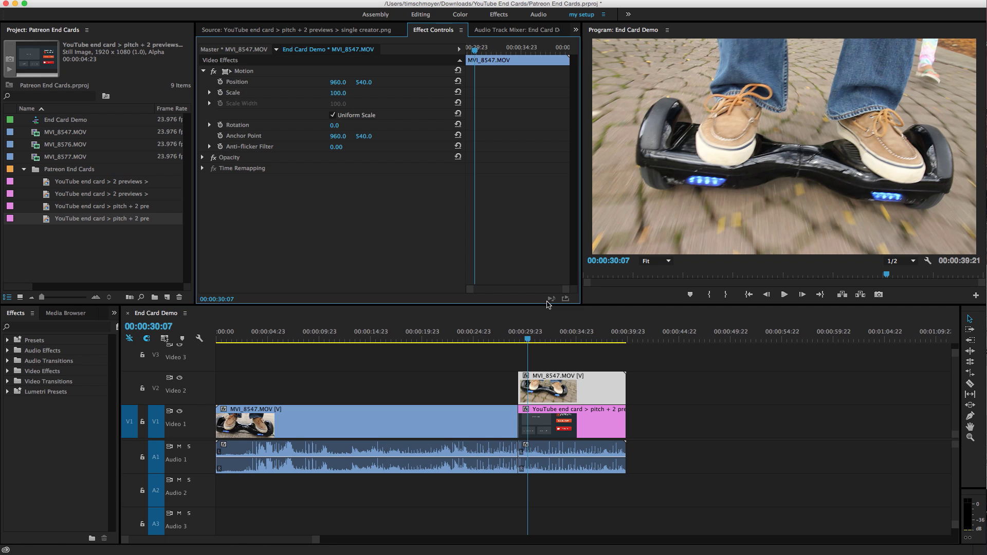
{"action": "left_click", "coordinate": [546, 385]}
{"action": "key", "text": "Up"}
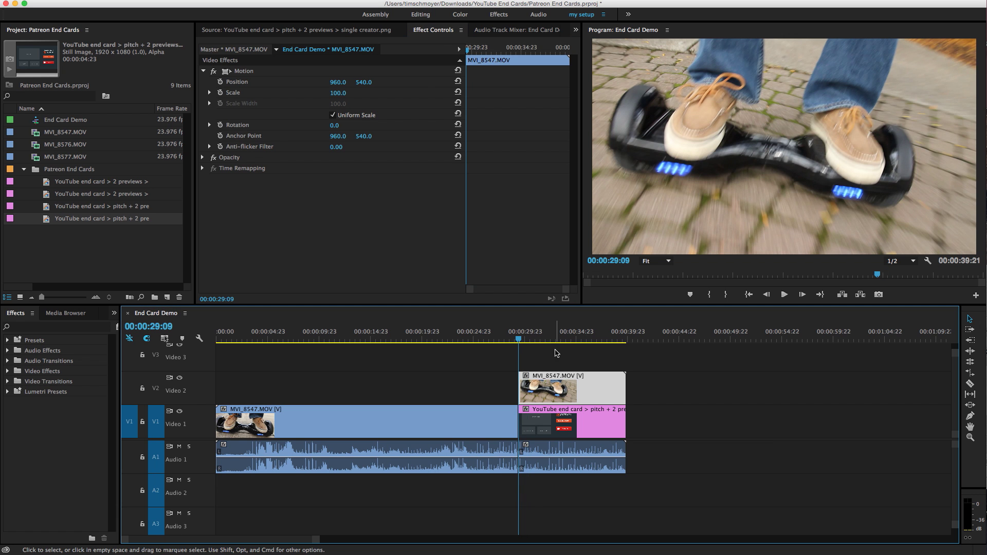
{"action": "left_click", "coordinate": [220, 82]}
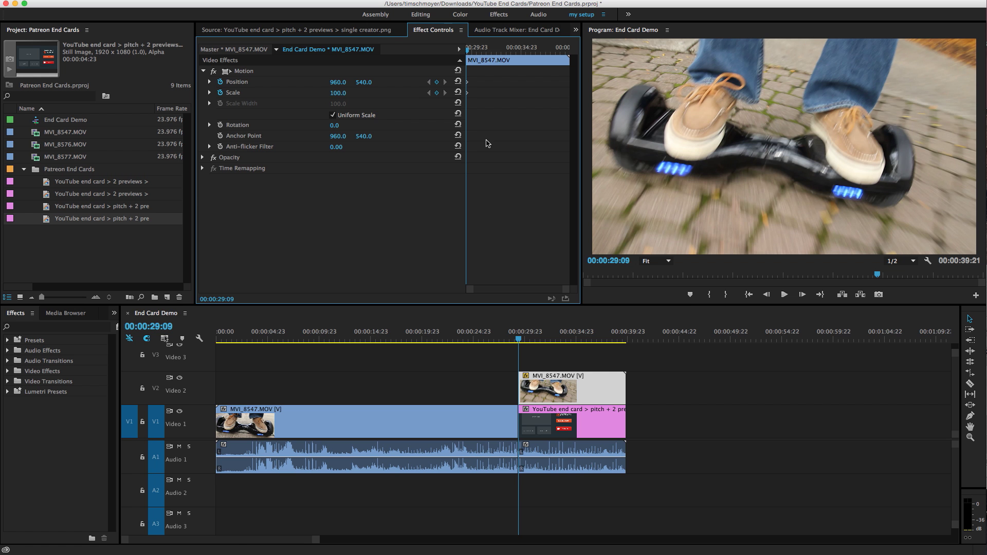
- At 00:00:30:12, set the Video 2 segment's scale to 50 and position to 590, 383 over the pitch video placeholder
{"action": "left_click_drag", "start_coordinate": [518, 340], "coordinate": [530, 339]}
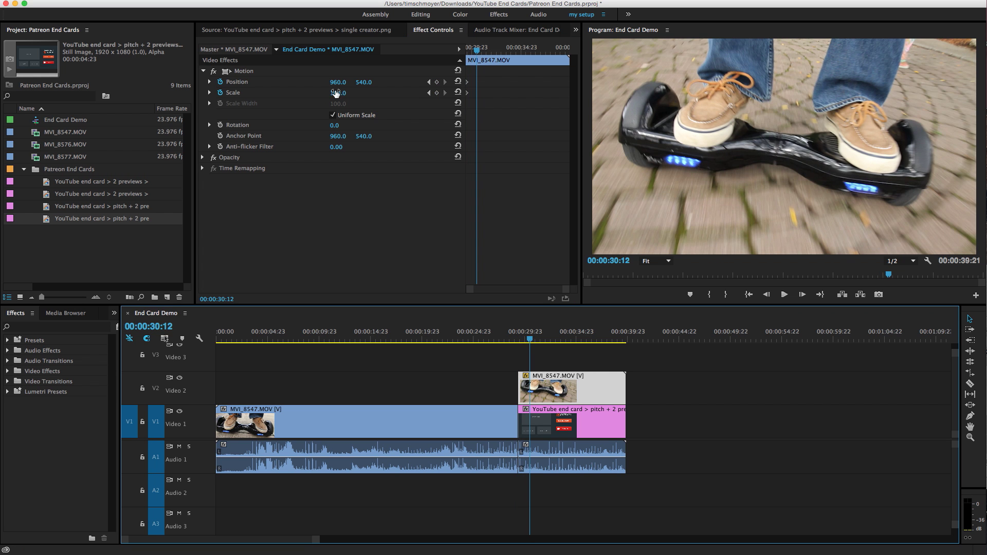
{"action": "left_click_drag", "start_coordinate": [344, 97], "coordinate": [318, 96]}
{"action": "left_click", "coordinate": [343, 93]}
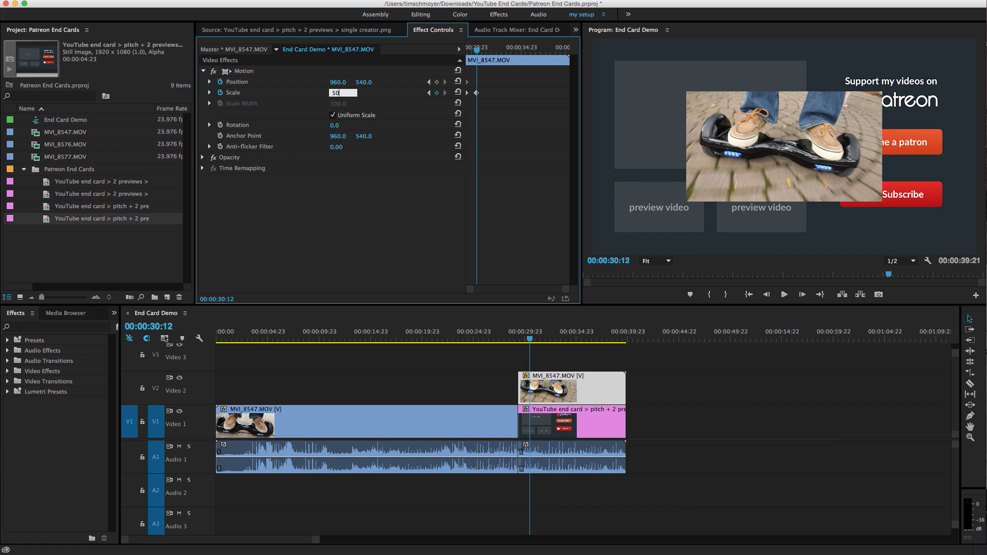
{"action": "key", "text": "Return"}
{"action": "left_click_drag", "start_coordinate": [366, 82], "coordinate": [144, 83]}
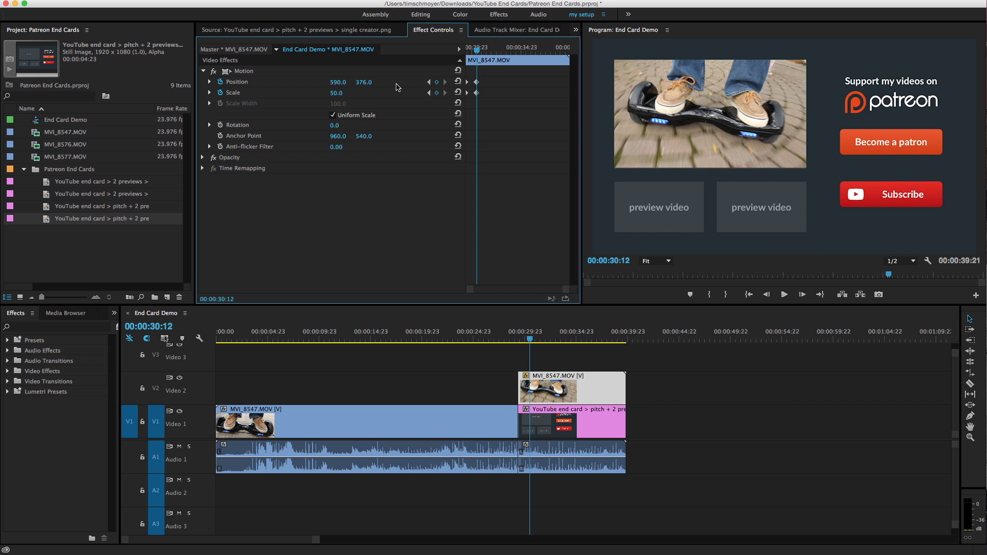
{"action": "left_click_drag", "start_coordinate": [360, 83], "coordinate": [364, 82]}
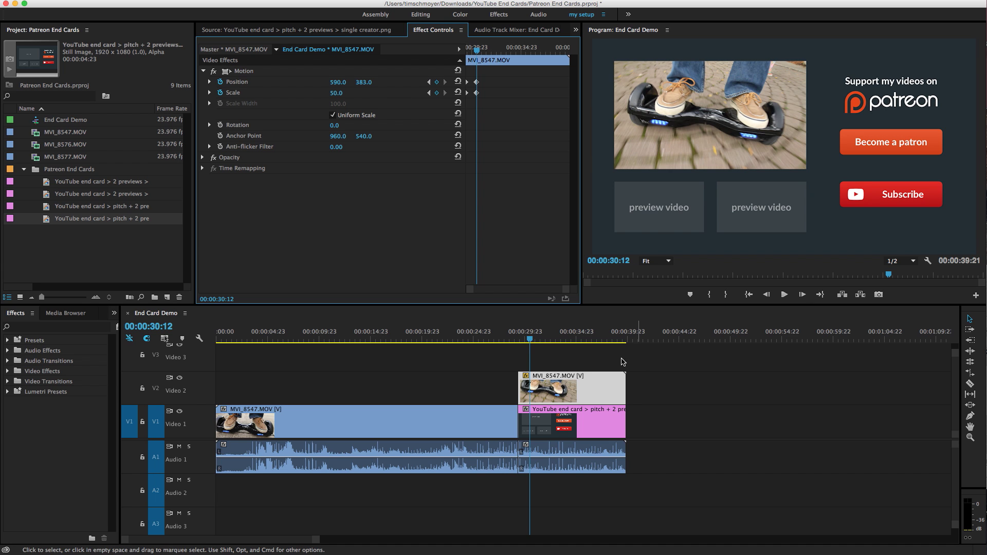
- Review the segment's Position and Scale keyframes and play back its shrinking transition into the end card
{"action": "left_click_drag", "start_coordinate": [567, 289], "coordinate": [540, 289]}
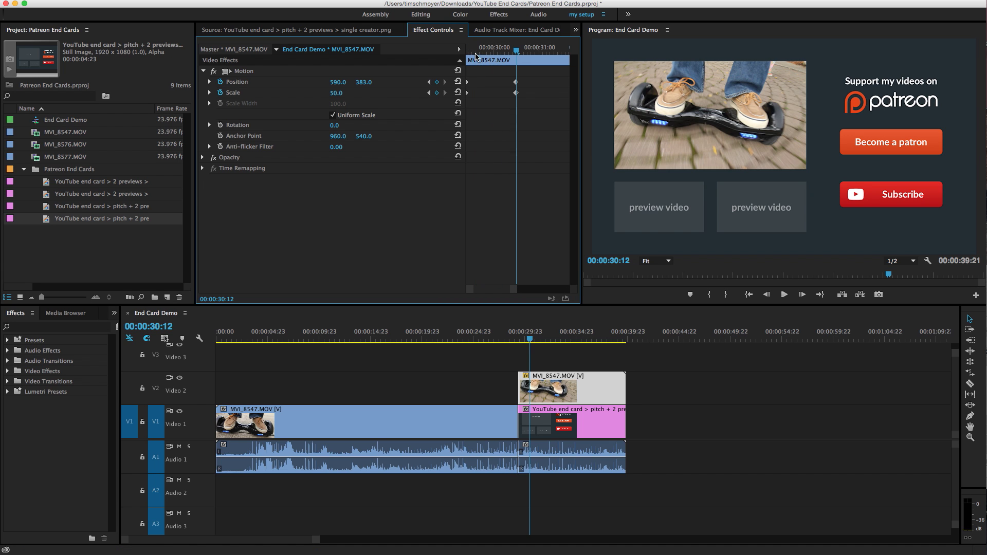
{"action": "left_click_drag", "start_coordinate": [472, 47], "coordinate": [455, 51]}
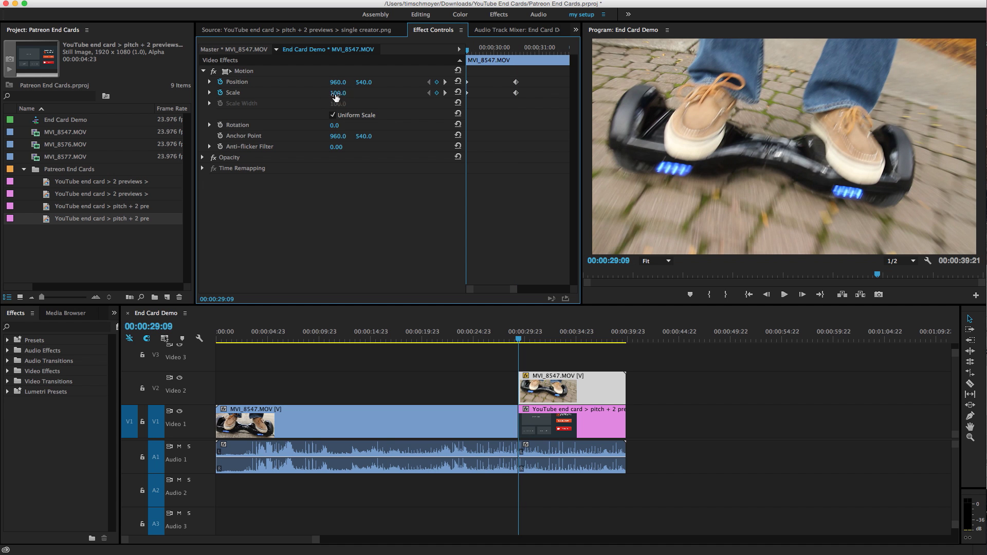
{"action": "left_click_drag", "start_coordinate": [470, 50], "coordinate": [523, 57]}
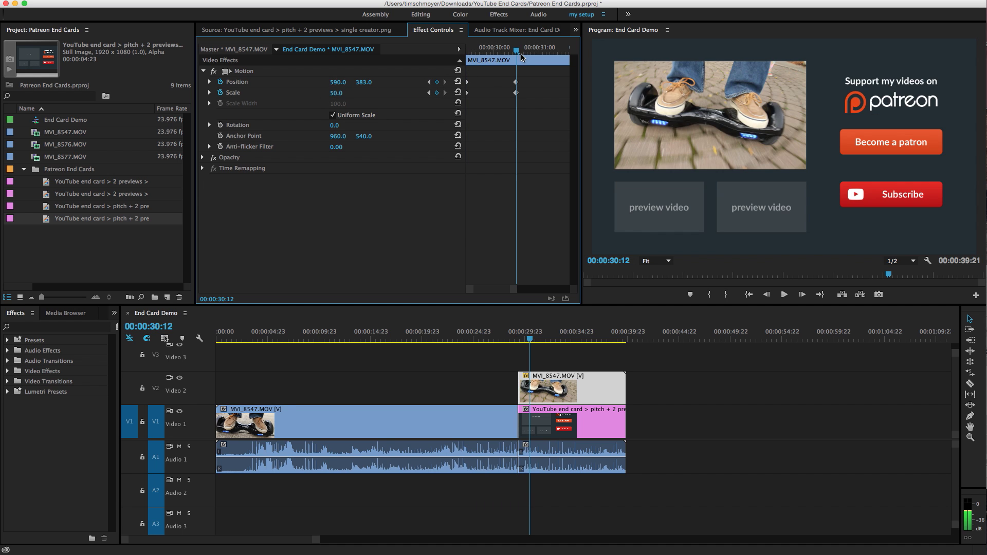
{"action": "left_click_drag", "start_coordinate": [512, 50], "coordinate": [466, 50]}
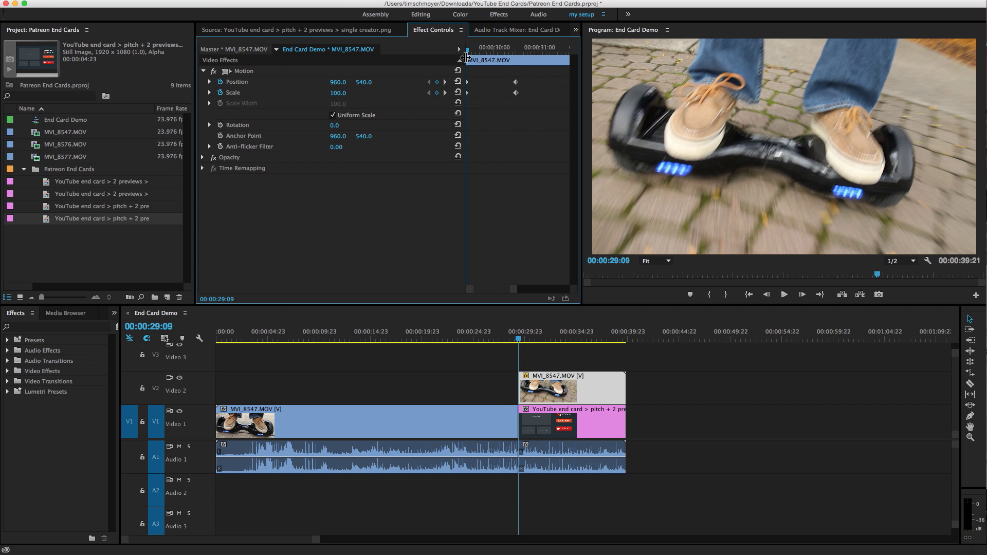
{"action": "key", "text": "space"}
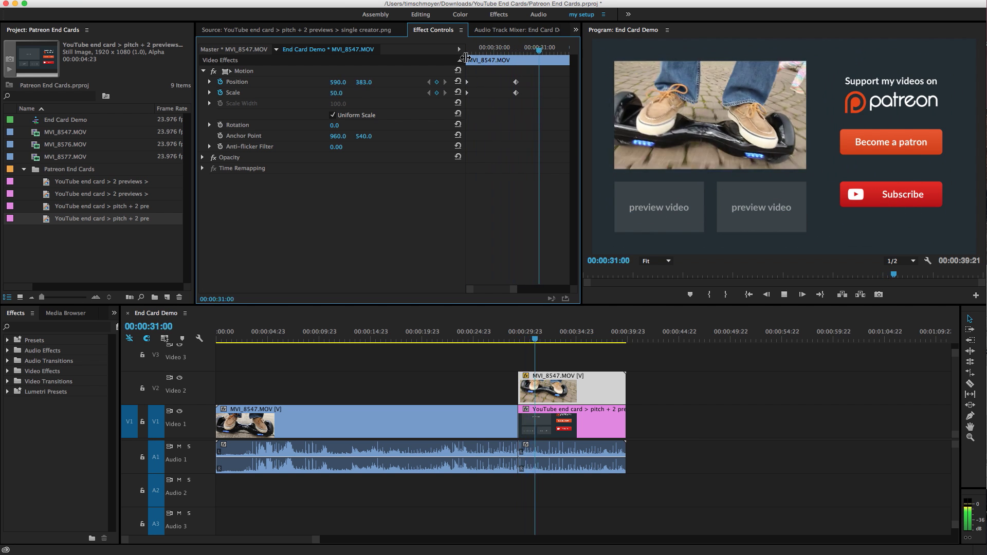
{"action": "left_click", "coordinate": [488, 338]}
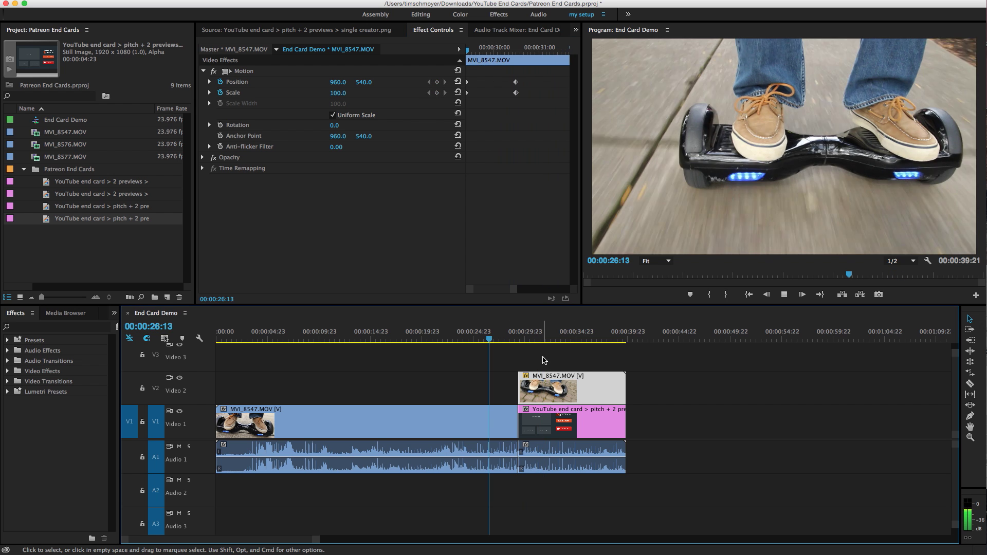
{"action": "left_click", "coordinate": [547, 362]}
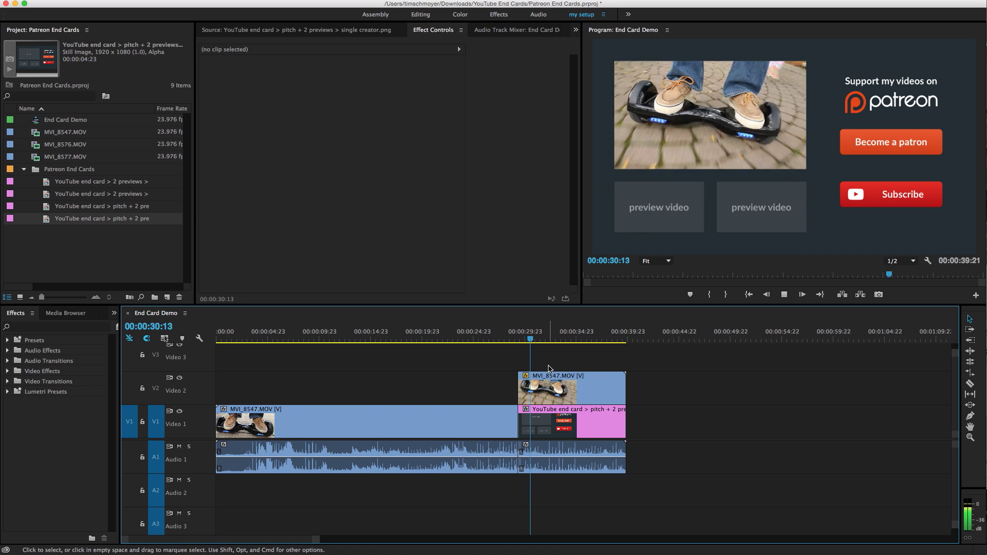
{"action": "key", "text": "space"}
- Mark an 8:20 section of MVI_8576.MOV ending at 00:00:28:20 as footage for a preview video placeholder
{"action": "left_click", "coordinate": [550, 340]}
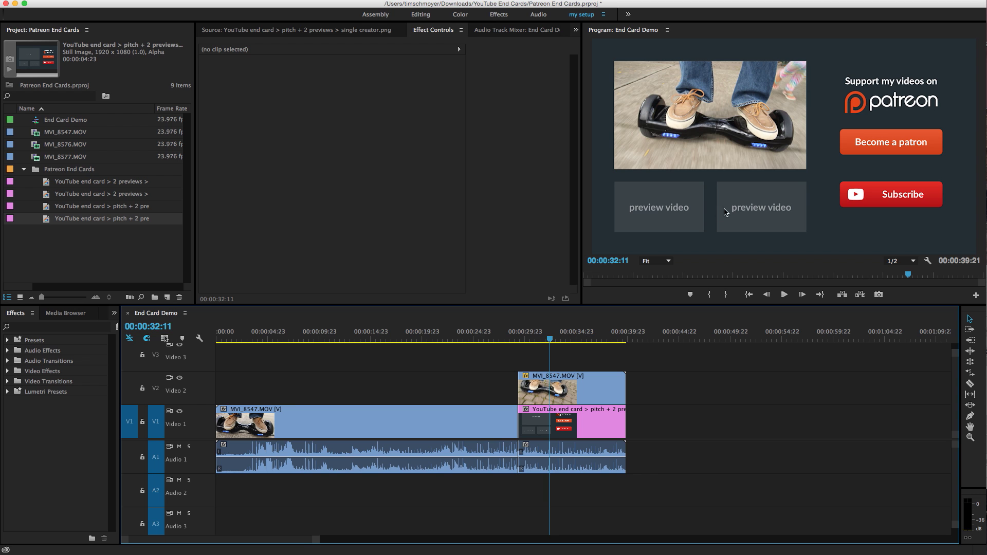
{"action": "double_click", "coordinate": [36, 146]}
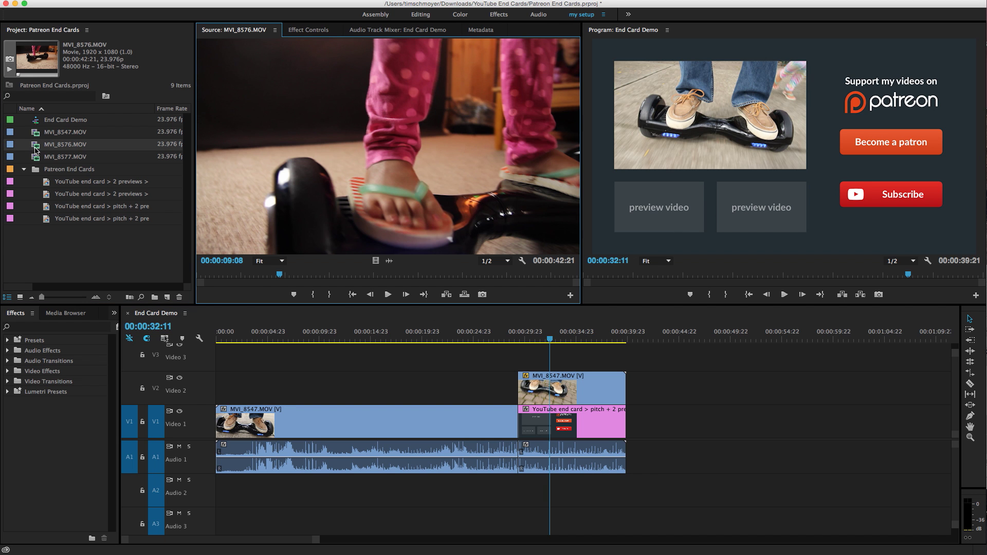
{"action": "left_click_drag", "start_coordinate": [275, 281], "coordinate": [454, 280]}
{"action": "key", "text": "i"}
{"action": "key", "text": "o"}
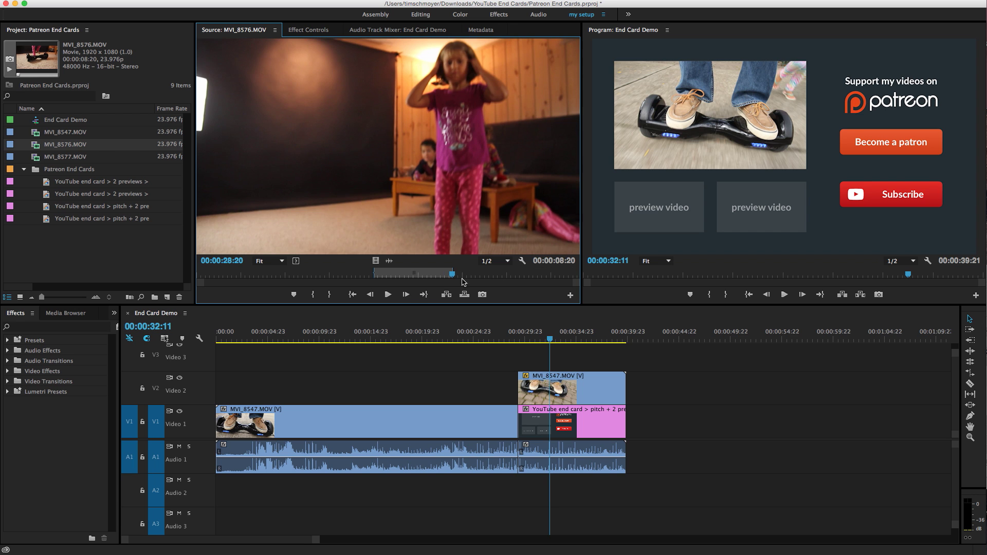
- Place the marked MVI_8576.MOV footage on Video 3 above the end card and extend it to the end card's end
{"action": "left_click_drag", "start_coordinate": [395, 280], "coordinate": [563, 357]}
{"action": "left_click_drag", "start_coordinate": [609, 357], "coordinate": [626, 360]}
{"action": "scroll", "coordinate": [721, 420], "scroll_direction": "up", "scroll_amount": 2}
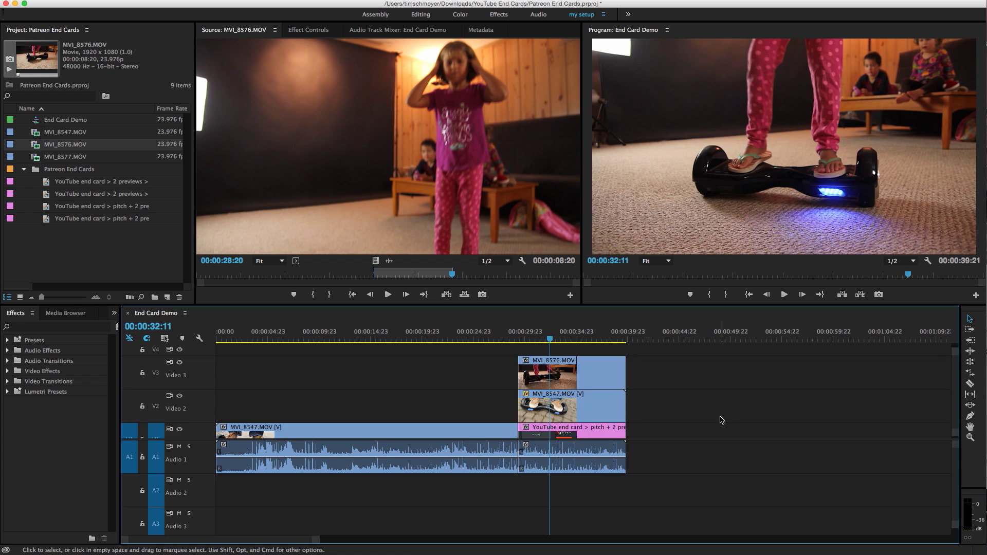
{"action": "scroll", "coordinate": [721, 420], "scroll_direction": "down", "scroll_amount": 2}
- Scale the MVI_8576.MOV clip to 23 and move it to horizontal position 336, covering the first preview video placeholder
{"action": "left_click", "coordinate": [571, 370]}
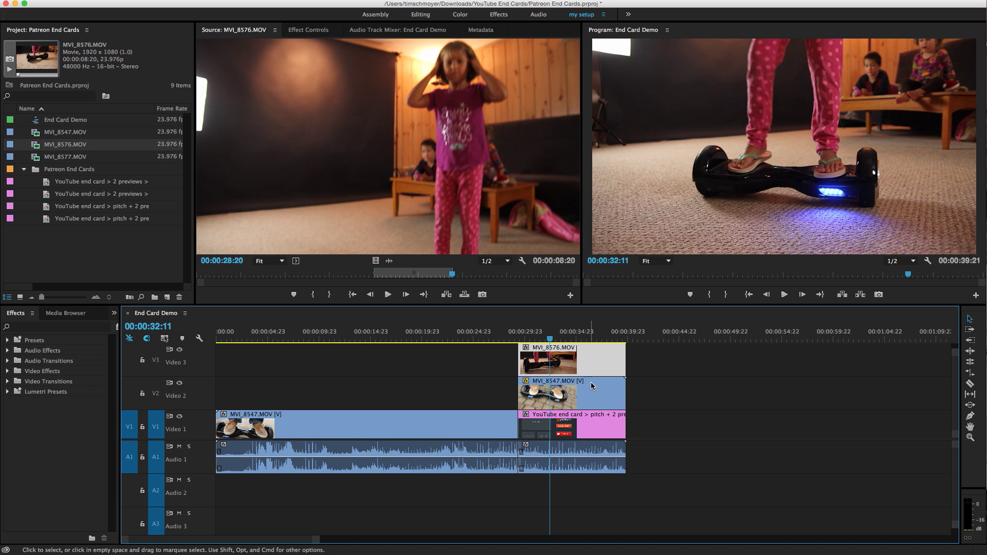
{"action": "left_click", "coordinate": [299, 31]}
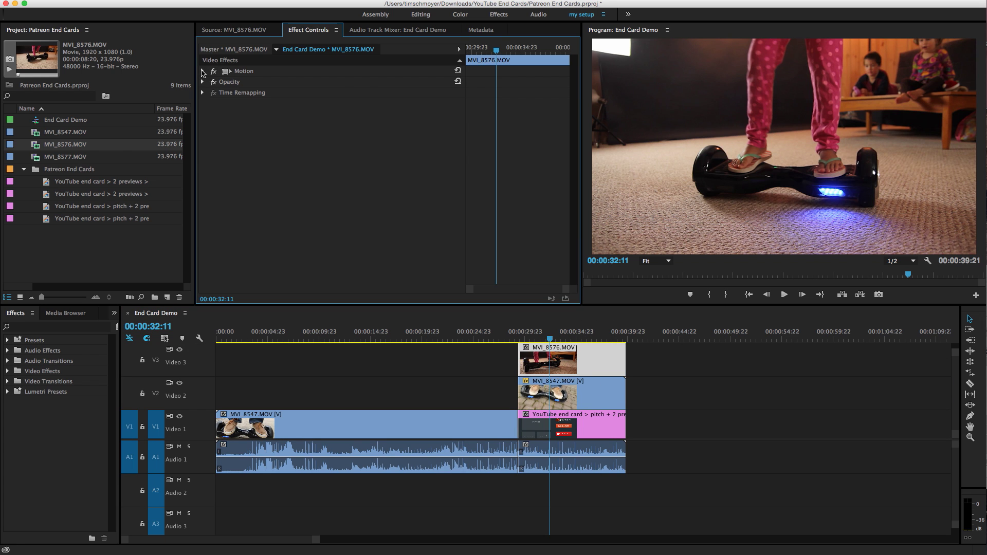
{"action": "left_click", "coordinate": [203, 71]}
{"action": "left_click", "coordinate": [337, 93]}
{"action": "type", "text": "19"}
{"action": "key", "text": "Return"}
{"action": "left_click_drag", "start_coordinate": [336, 92], "coordinate": [447, 82]}
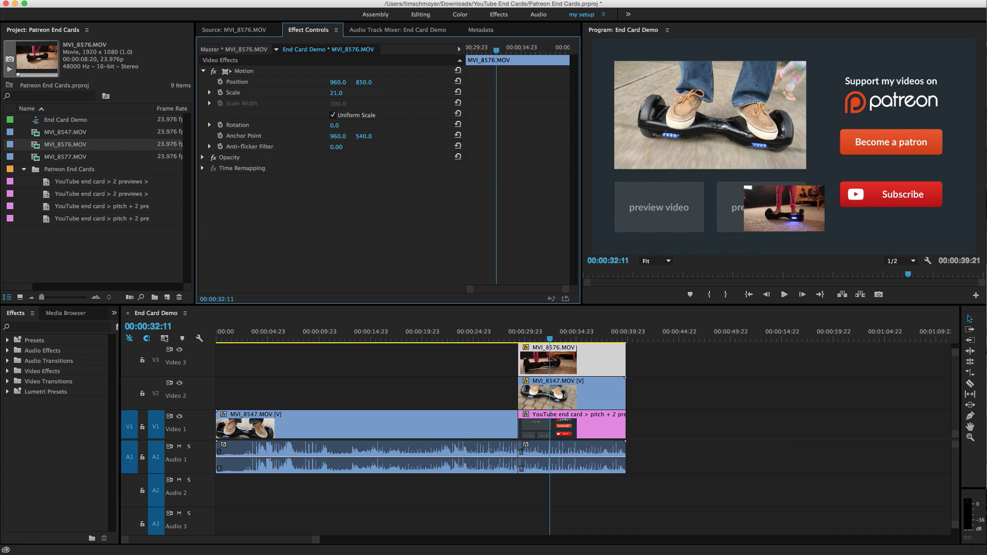
{"action": "left_click_drag", "start_coordinate": [338, 82], "coordinate": [365, 82]}
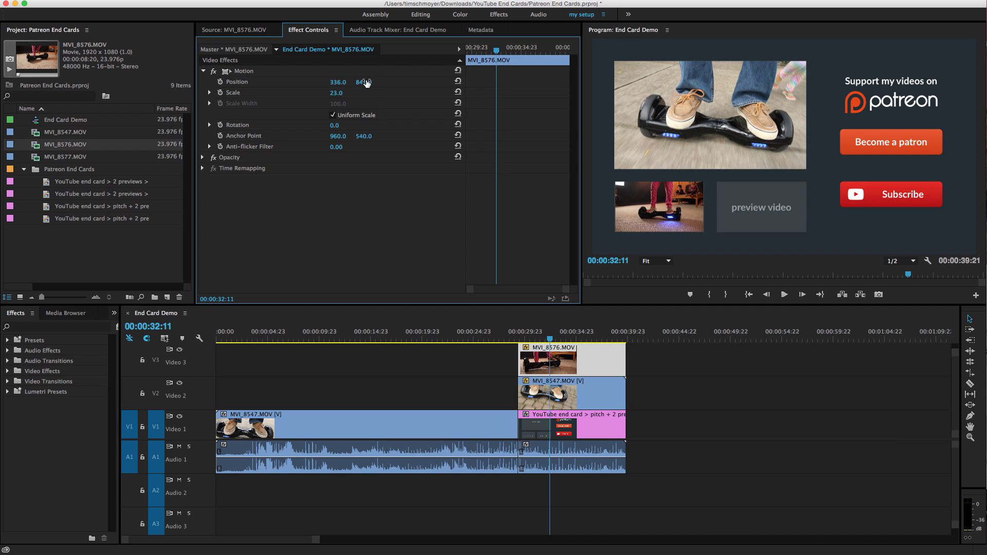
- Set the MVI_8576.MOV clip's scale to 24 and vertical position to 843 so it fully covers the first preview video placeholder
{"action": "left_click", "coordinate": [669, 261]}
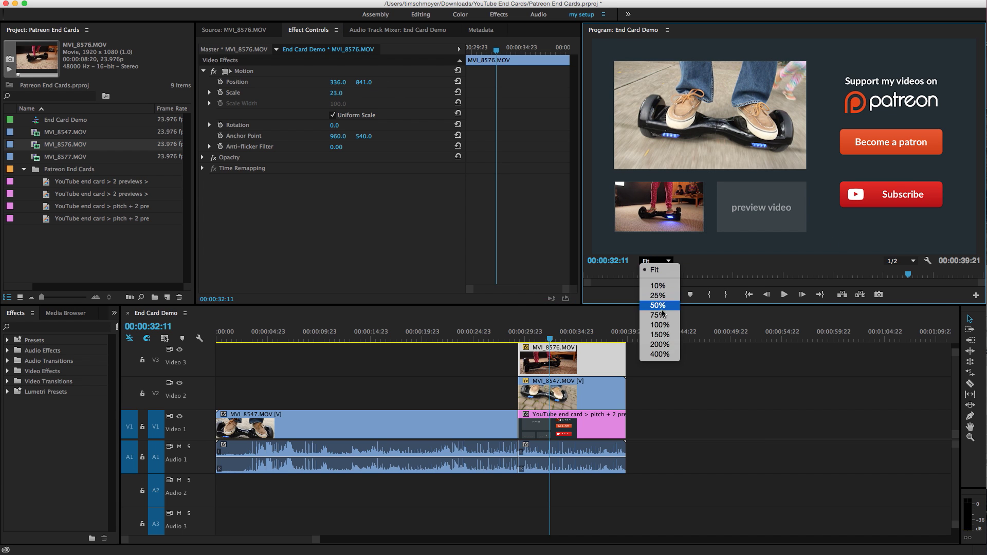
{"action": "left_click", "coordinate": [660, 344]}
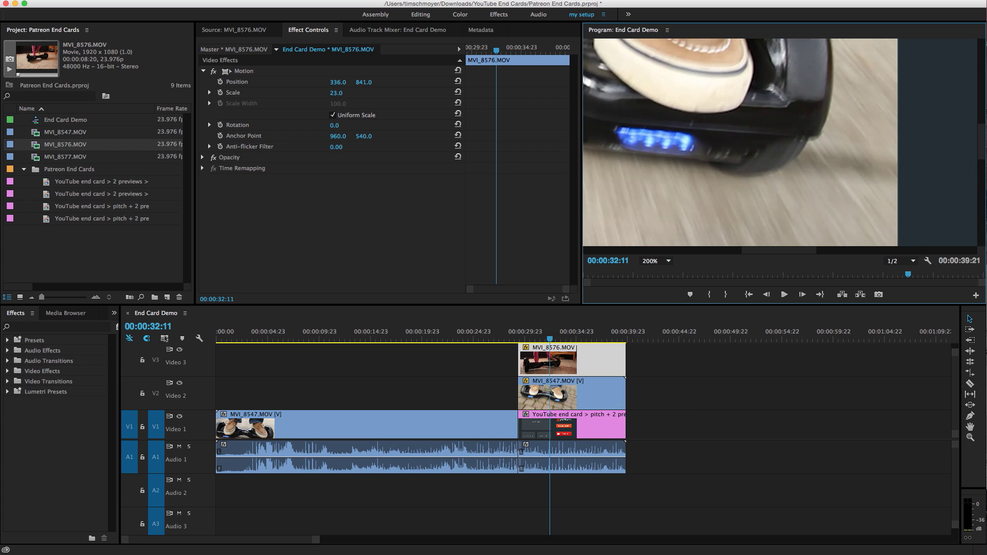
{"action": "left_click_drag", "start_coordinate": [982, 138], "coordinate": [980, 192]}
{"action": "left_click_drag", "start_coordinate": [791, 250], "coordinate": [670, 254]}
{"action": "mouse_move", "coordinate": [980, 181]}
{"action": "left_mouse_down"}
{"action": "mouse_move", "coordinate": [980, 195]}
{"action": "mouse_move", "coordinate": [981, 168]}
{"action": "mouse_move", "coordinate": [982, 181]}
{"action": "left_mouse_up"}
{"action": "left_click", "coordinate": [338, 95]}
{"action": "key", "text": "Up"}
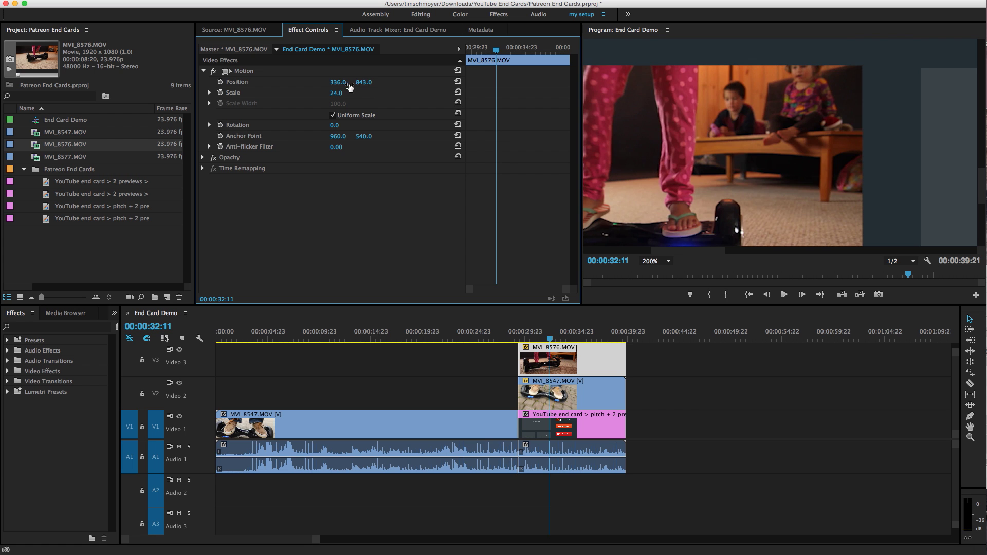
{"action": "left_click_drag", "start_coordinate": [982, 186], "coordinate": [982, 204]}
{"action": "left_click", "coordinate": [664, 264]}
{"action": "left_click", "coordinate": [654, 270]}
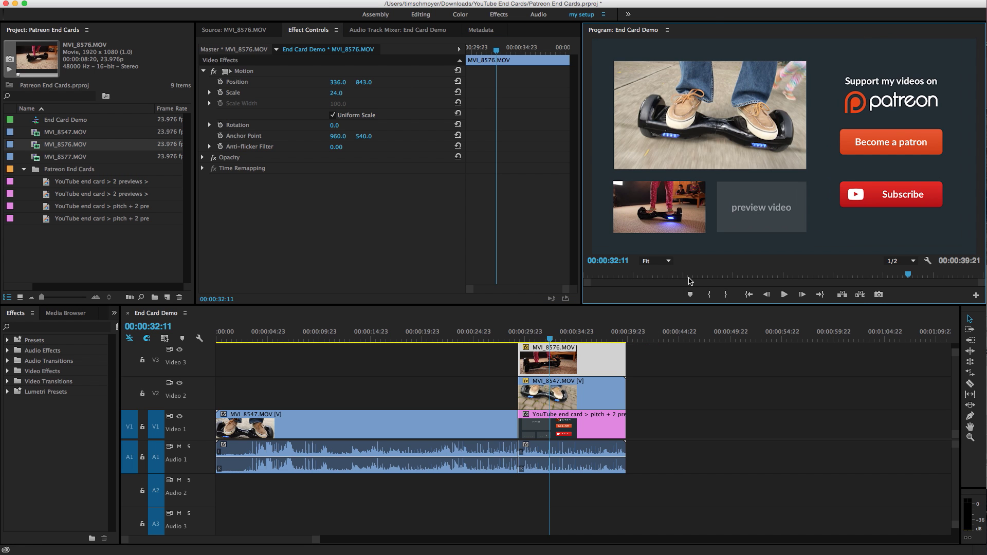
- Check the shrinking transition and the settled end card with the MVI_8576.MOV preview in place
{"action": "left_click", "coordinate": [545, 337]}
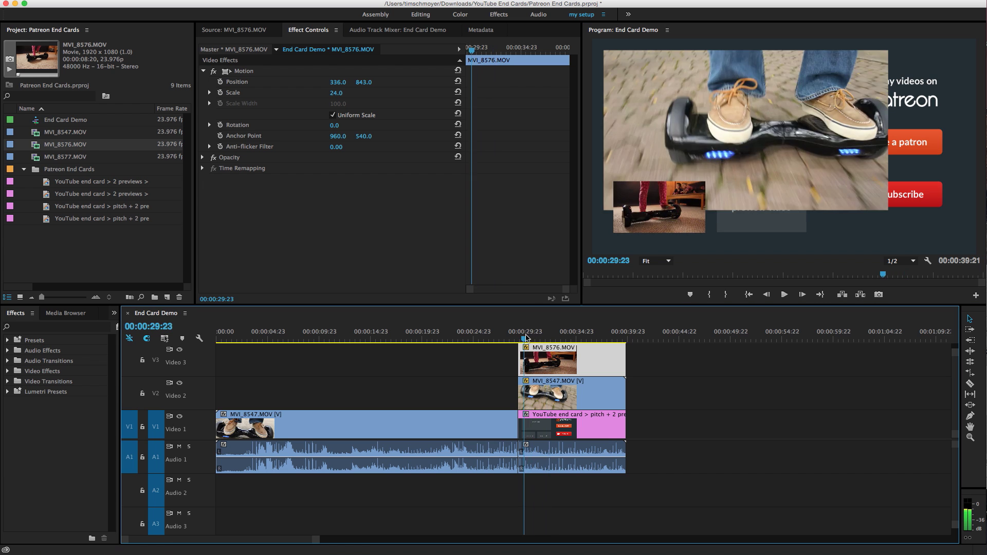
{"action": "left_click", "coordinate": [551, 337]}
{"action": "scroll", "coordinate": [749, 408], "scroll_direction": "up", "scroll_amount": 1}
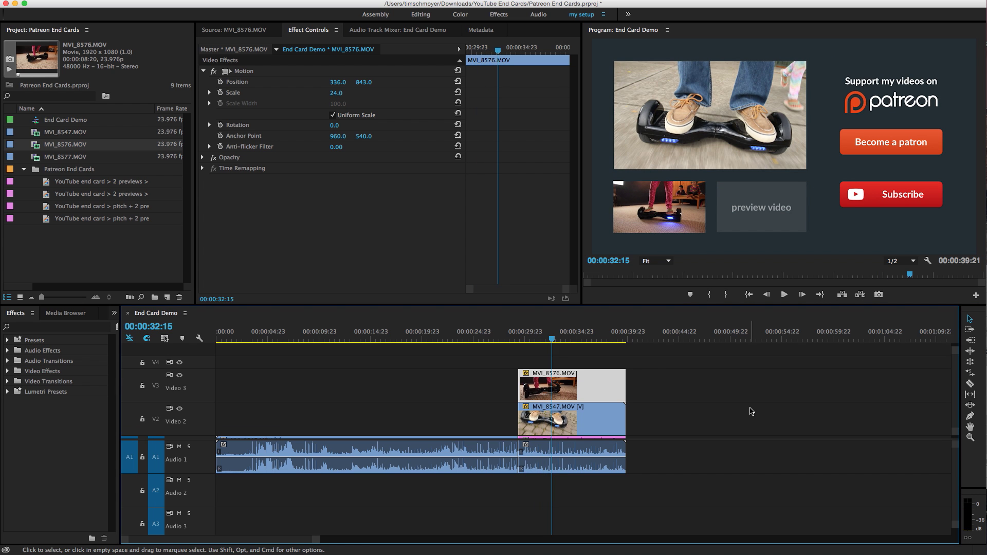
- Play back the transition into the end card with both the MVI_8576.MOV and MVI_8577.MOV previews in place
{"action": "left_click_drag", "start_coordinate": [597, 341], "coordinate": [502, 343]}
{"action": "key", "text": "space"}
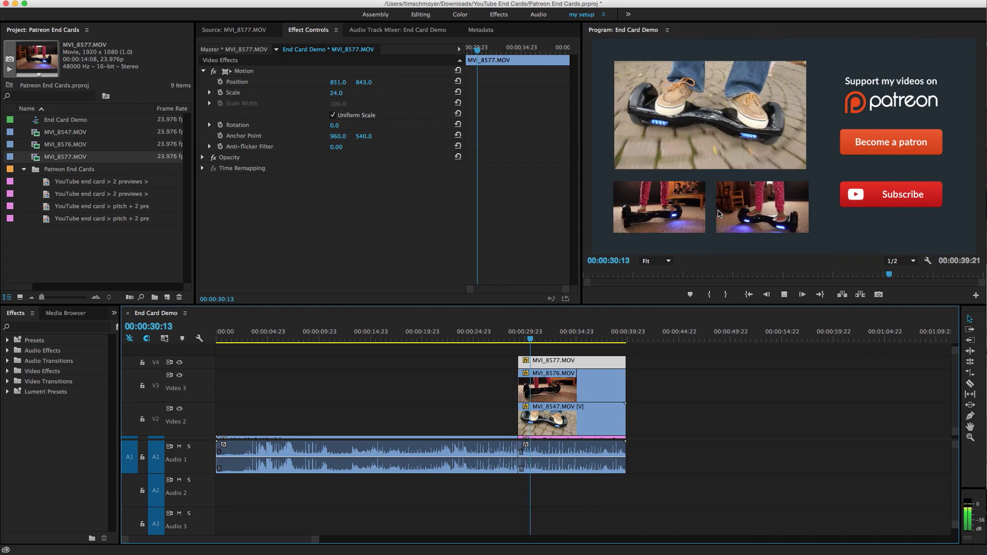
{"action": "key", "text": "space"}
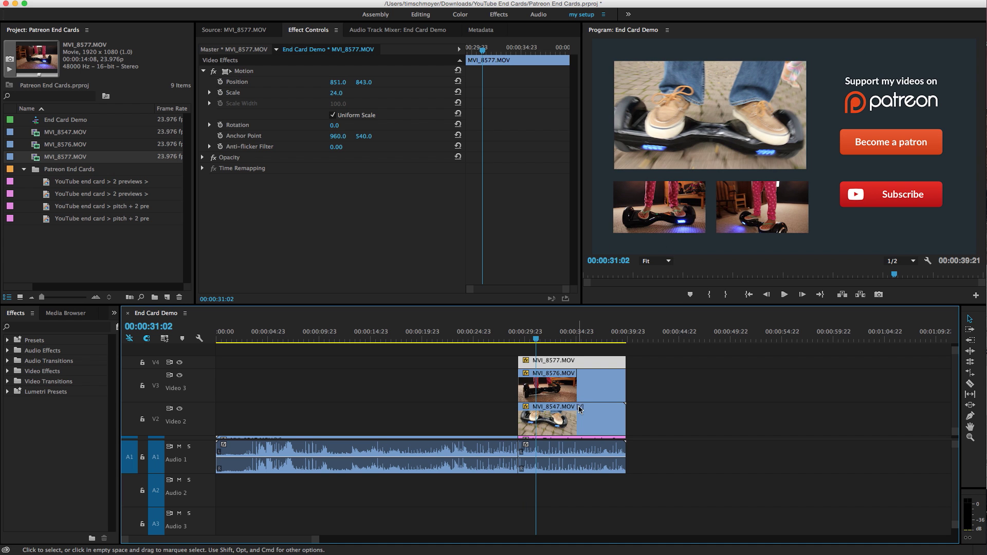
- Restack the end card clips with MVI_8547.MOV on Video 4, MVI_8577.MOV on Video 3 and MVI_8576.MOV on Video 2
{"action": "left_click", "coordinate": [579, 389]}
{"action": "left_click_drag", "start_coordinate": [587, 419], "coordinate": [709, 417]}
{"action": "left_click_drag", "start_coordinate": [637, 390], "coordinate": [609, 391]}
{"action": "left_click_drag", "start_coordinate": [684, 419], "coordinate": [566, 366]}
- Play back the restacked sequence from shortly before the end card to review the main video shrinking over the previews
{"action": "left_click", "coordinate": [508, 341]}
{"action": "left_click_drag", "start_coordinate": [508, 341], "coordinate": [505, 341]}
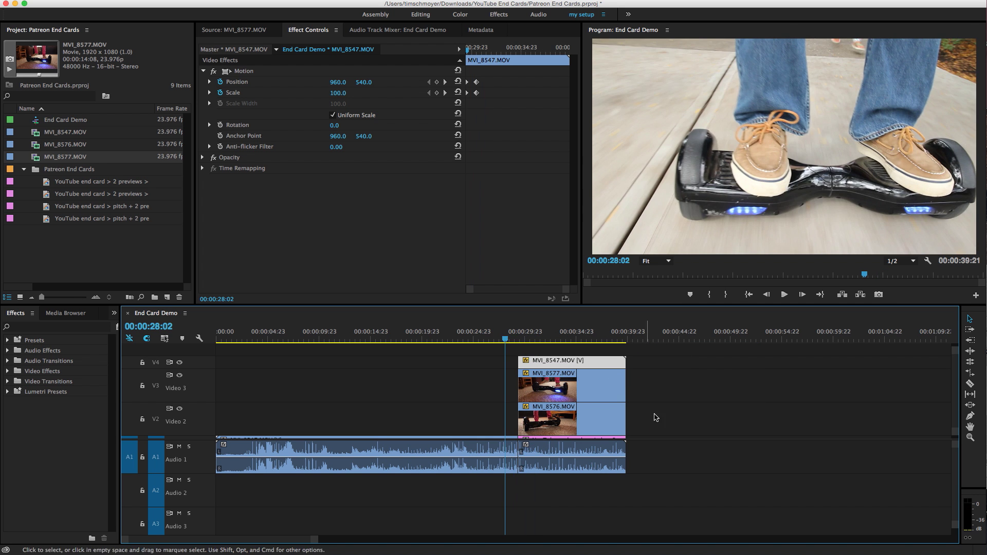
{"action": "left_click_drag", "start_coordinate": [196, 440], "coordinate": [210, 488]}
{"action": "key", "text": "space"}
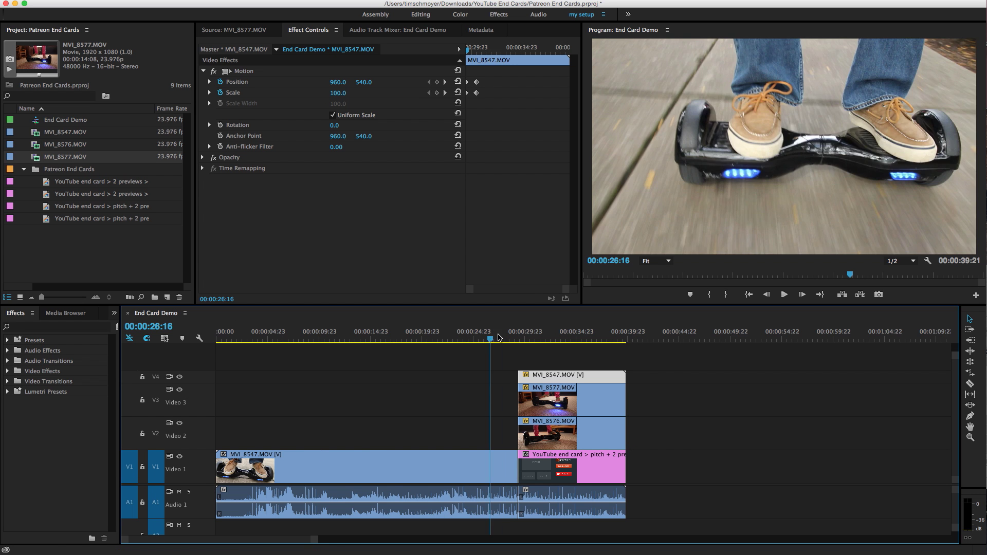